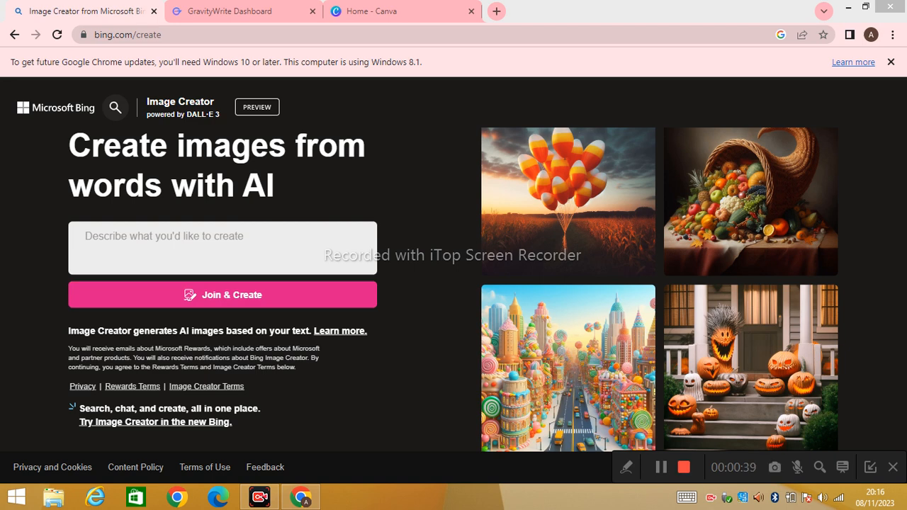
# Step: Generate images in Image Creator from the prompt "Make a logo for Coffee Shop named Cup of Dreams Cafe"
pyautogui.write('Make a logo f')
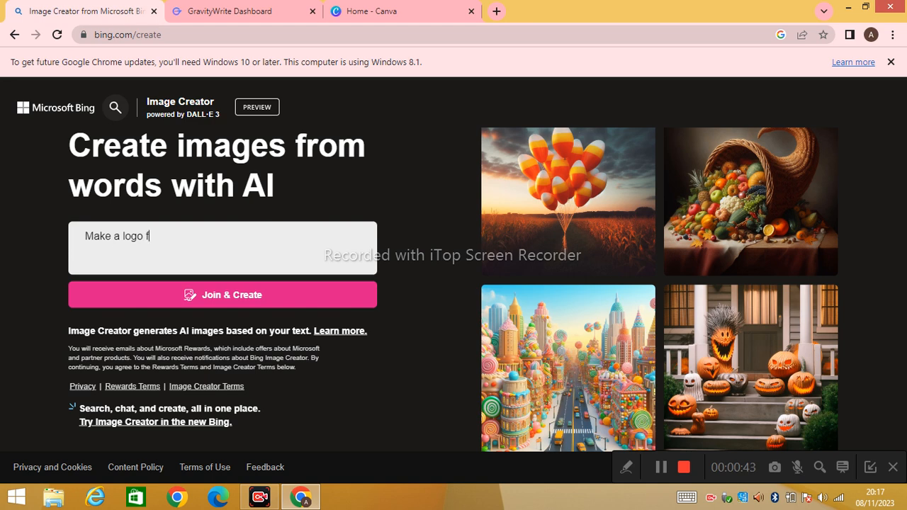
pyautogui.write('or Cofee Shop')
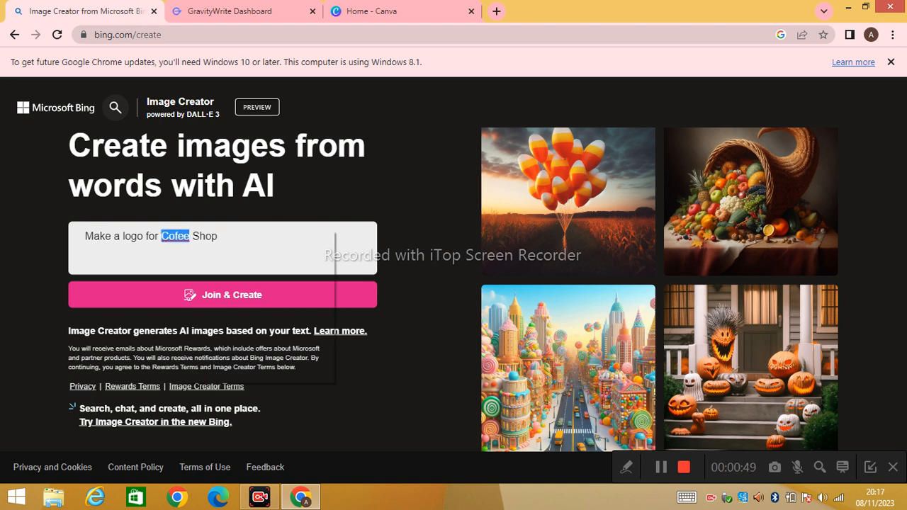
pyautogui.rightClick(175, 235)
pyautogui.click(186, 239)
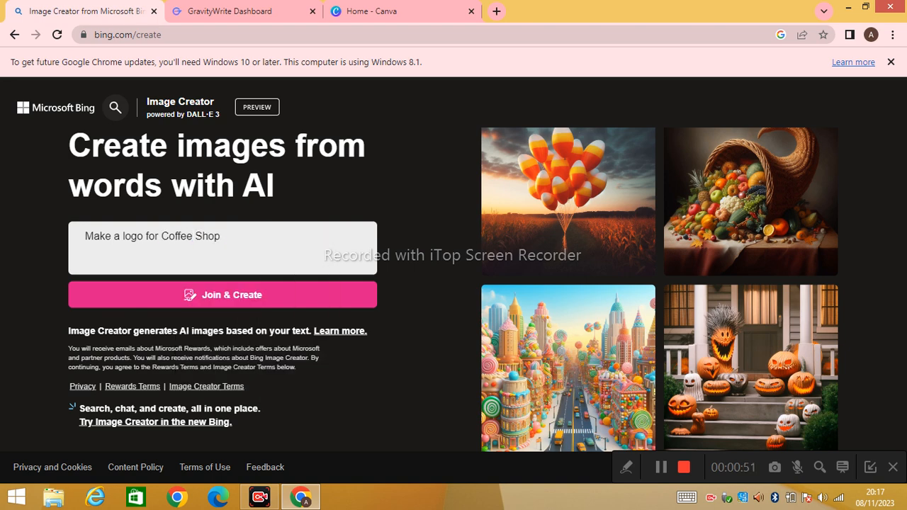
pyautogui.write('named Cup of Dreams Cafe')
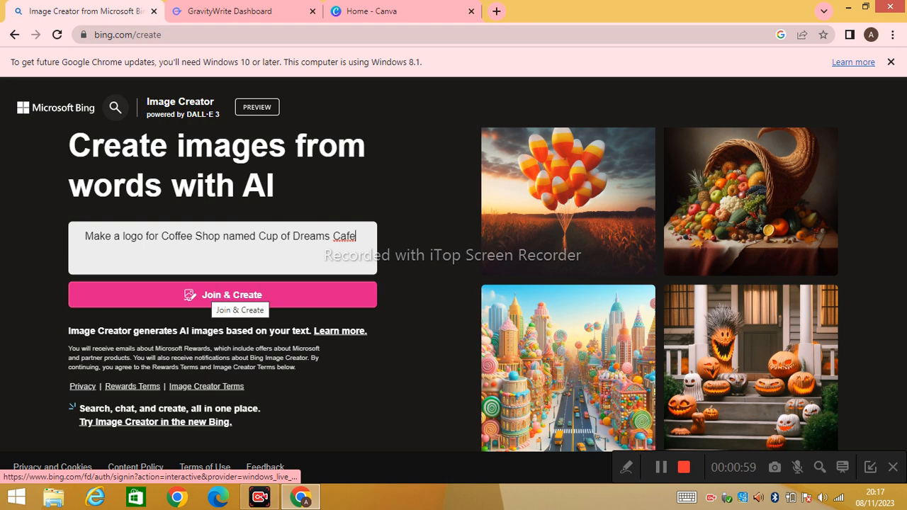
pyautogui.click(213, 296)
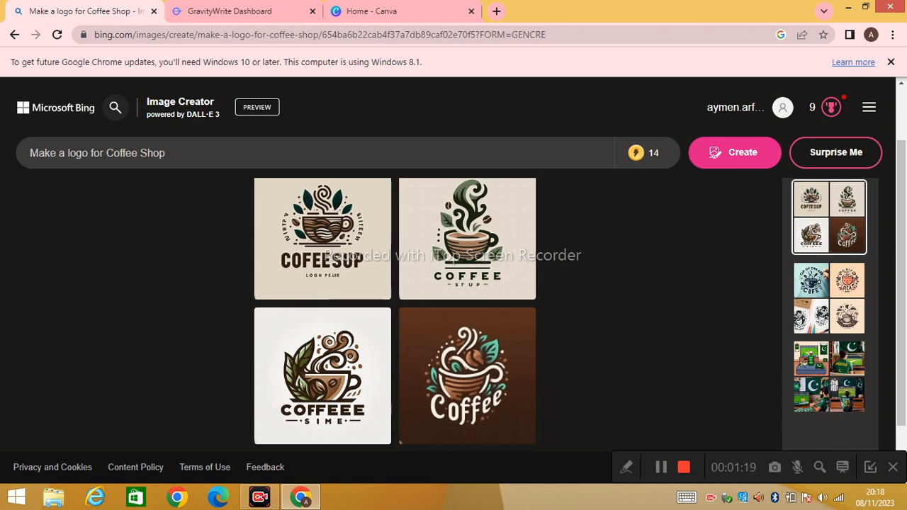
# Step: Open the Logo Design Ideas tool in GravityWrite and enter "Cup of Dreams Cafe" as the product/brand name
pyautogui.click(229, 10)
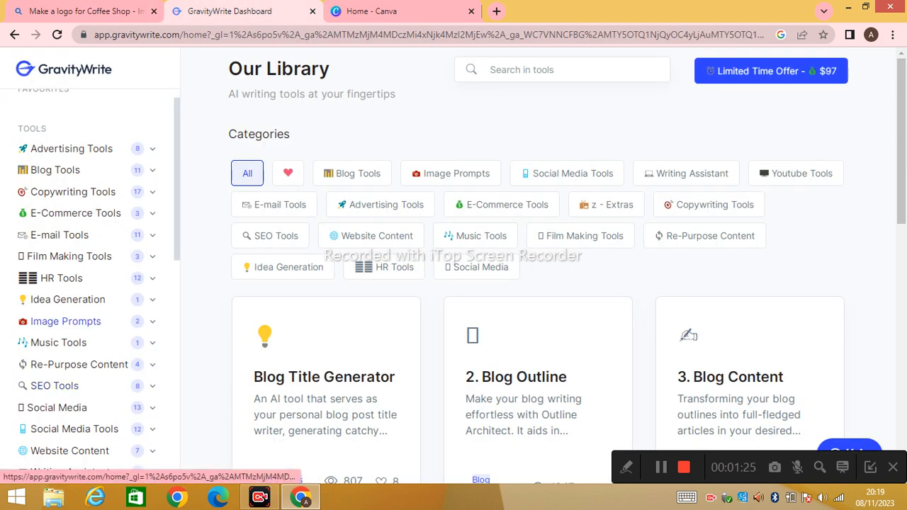
pyautogui.click(65, 320)
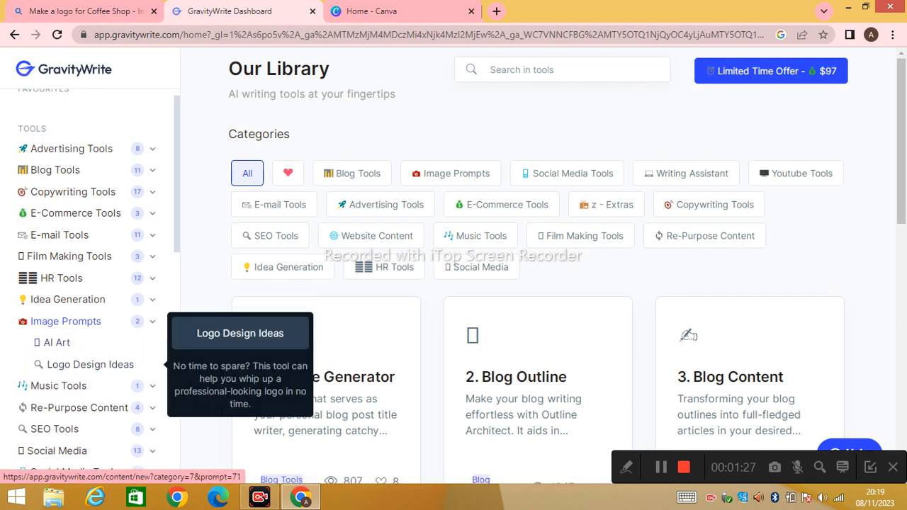
pyautogui.click(90, 364)
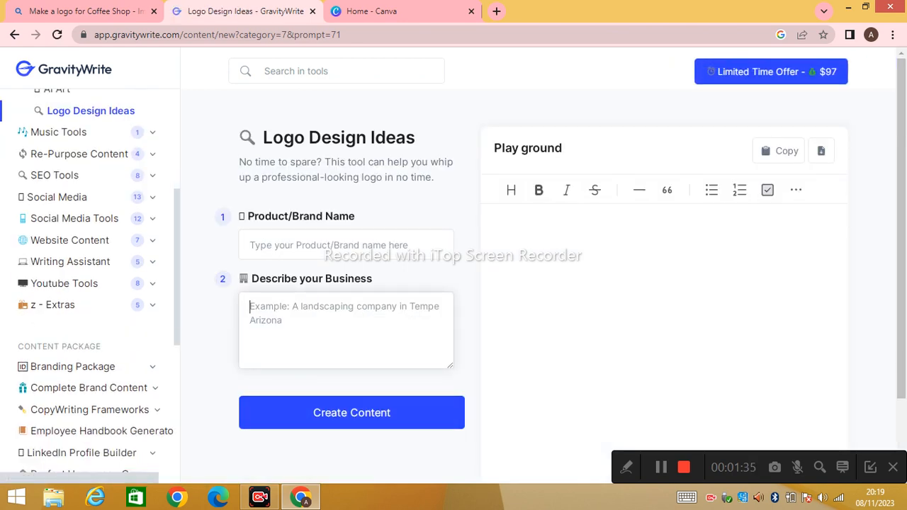
pyautogui.click(346, 244)
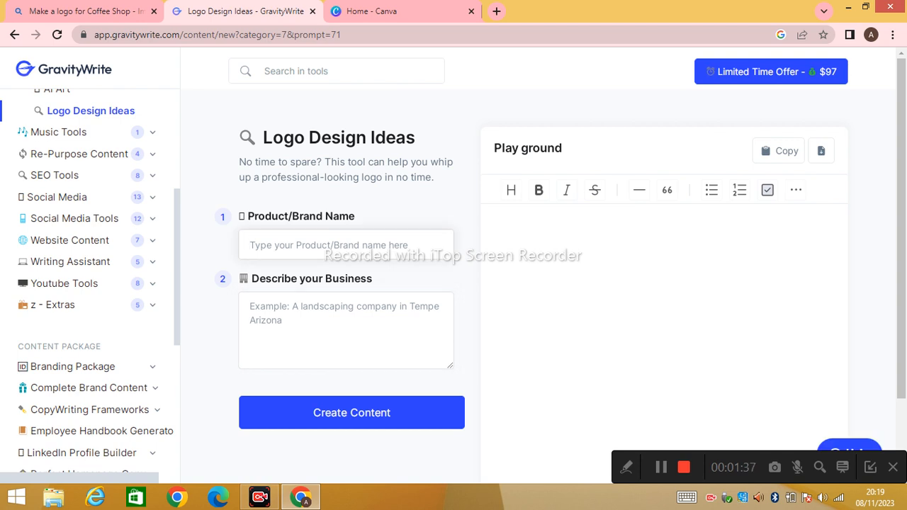
pyautogui.write('Cup of Dreams Cafe')
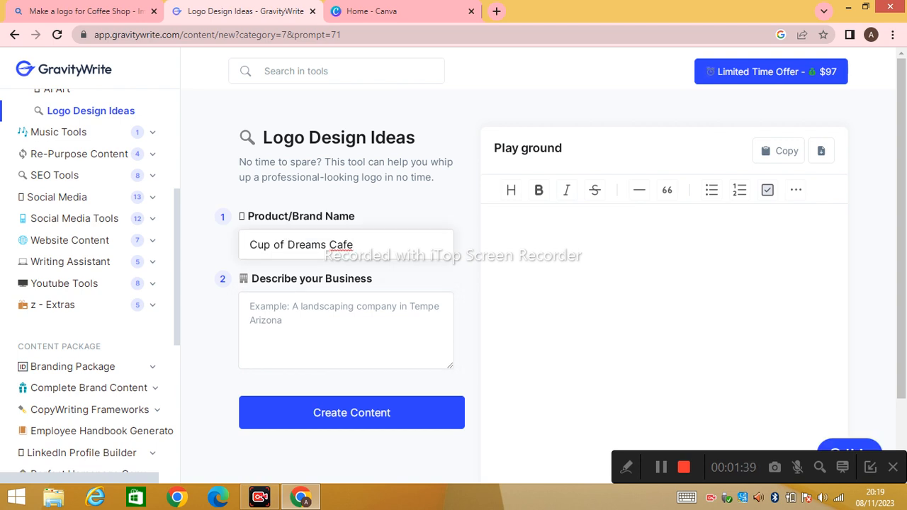
# Step: Describe the business as "A logo for my coffee shop which provide a every type of coffee in winters not only tasty but also healthy." and generate ideas
pyautogui.click(346, 330)
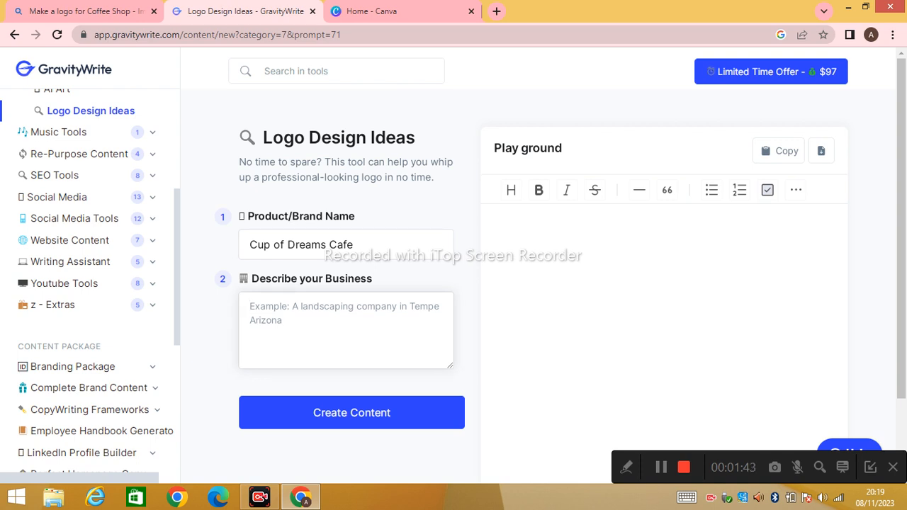
pyautogui.write('A logo for my coffee shop which provide a every type of coffee in winters not only tasty but also healty.')
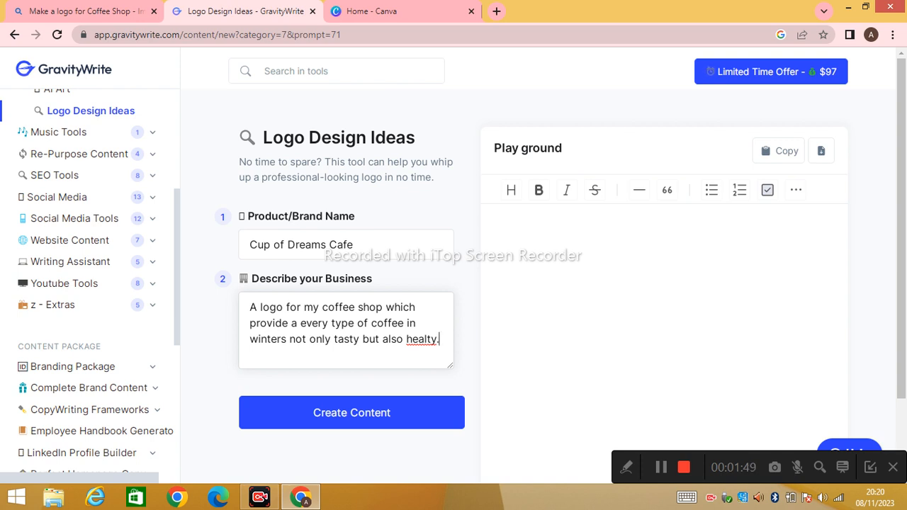
pyautogui.rightClick(421, 338)
pyautogui.click(448, 161)
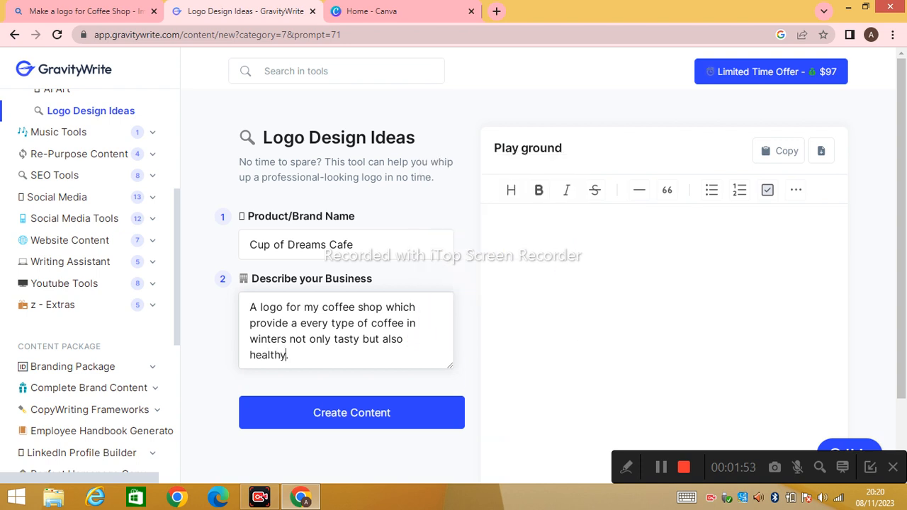
pyautogui.click(352, 412)
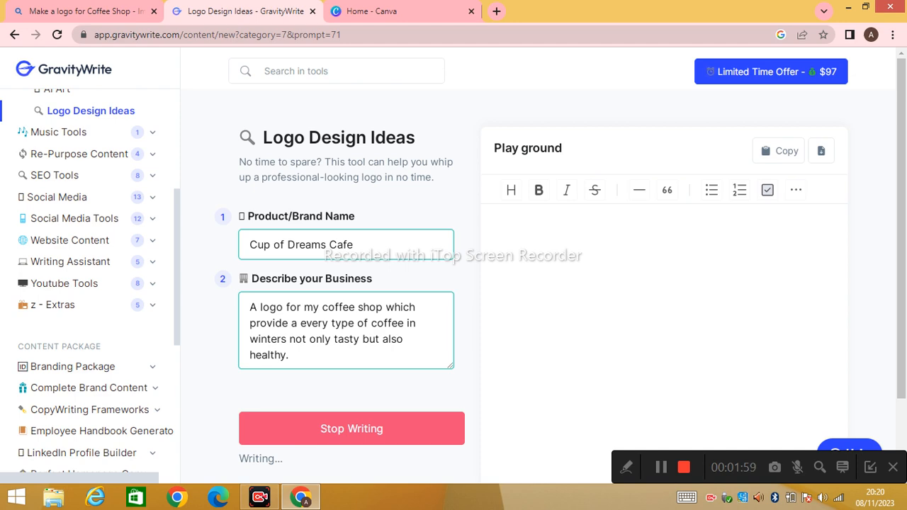
pyautogui.click(661, 466)
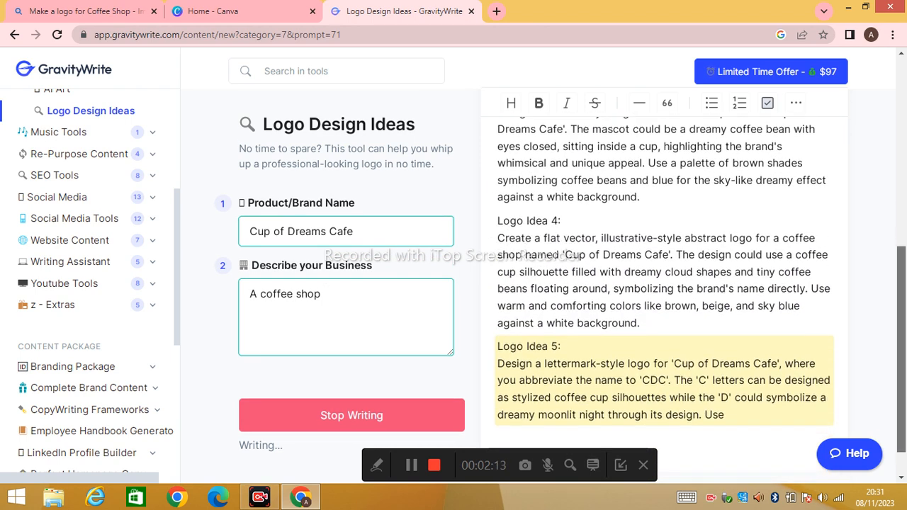
# Step: Review the generated logo ideas and select the description text of Logo Idea 1 for copying
pyautogui.scroll(5, 664, 283)
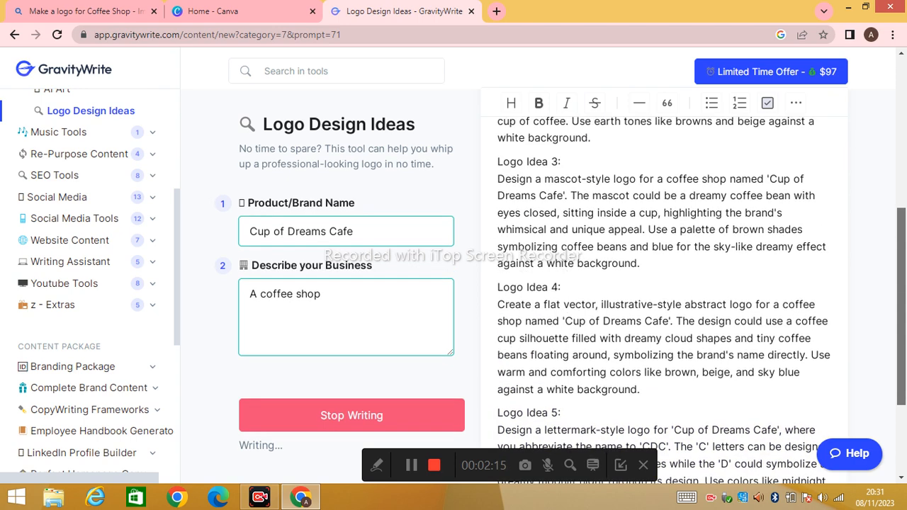
pyautogui.scroll(3, 664, 284)
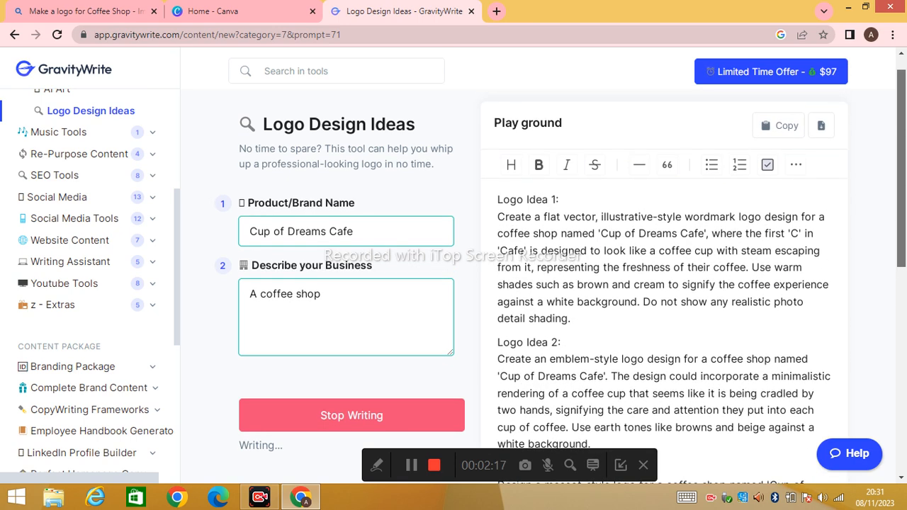
pyautogui.scroll(-1, 664, 284)
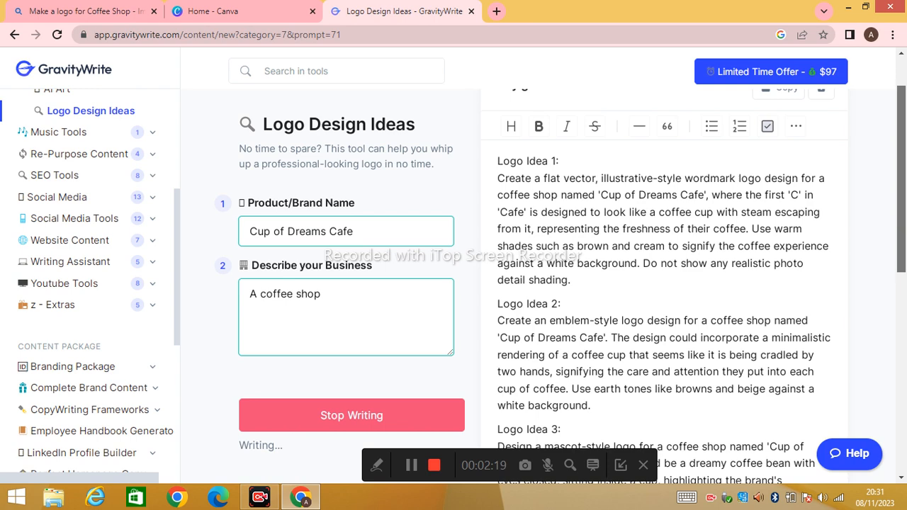
pyautogui.scroll(-2, 664, 284)
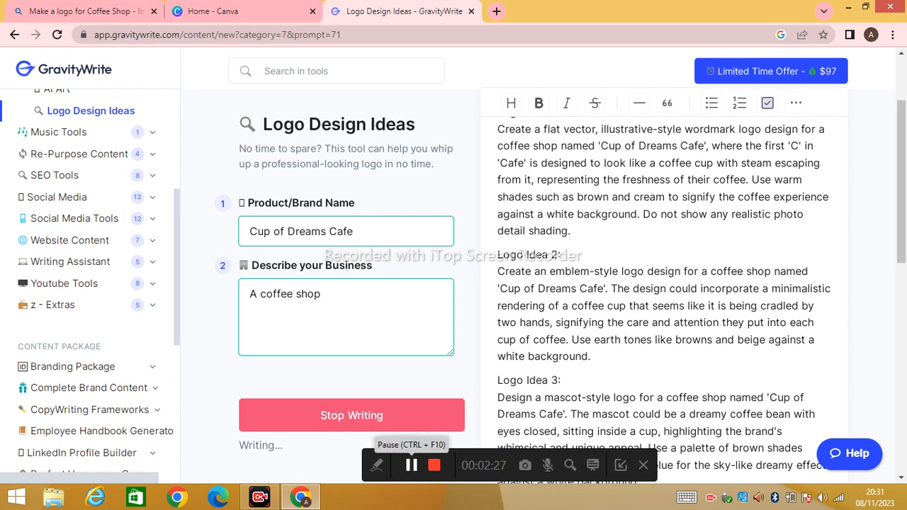
pyautogui.moveTo(568, 329)
pyautogui.mouseDown()
pyautogui.moveTo(546, 312)
pyautogui.moveTo(546, 262)
pyautogui.moveTo(498, 227)
pyautogui.mouseUp()
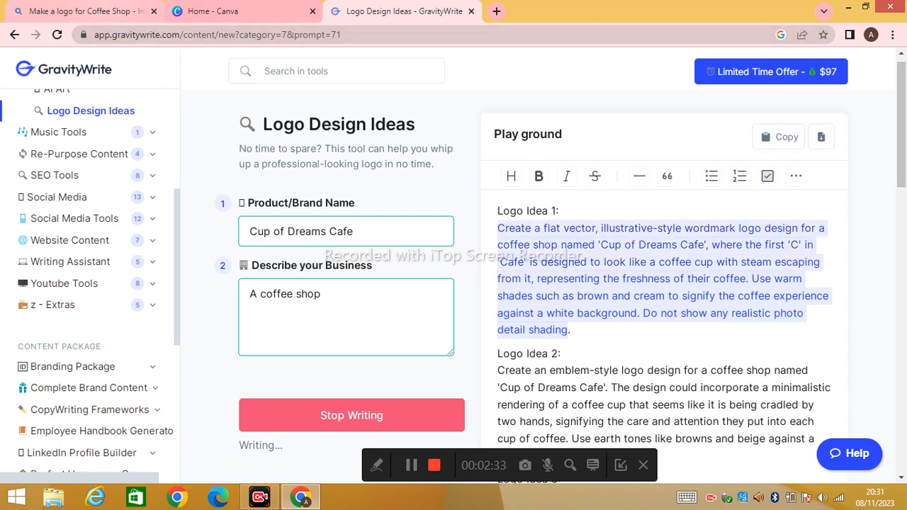
# Step: Replace the Image Creator prompt with the copied Logo Idea 1 description and generate new images from it
pyautogui.click(86, 11)
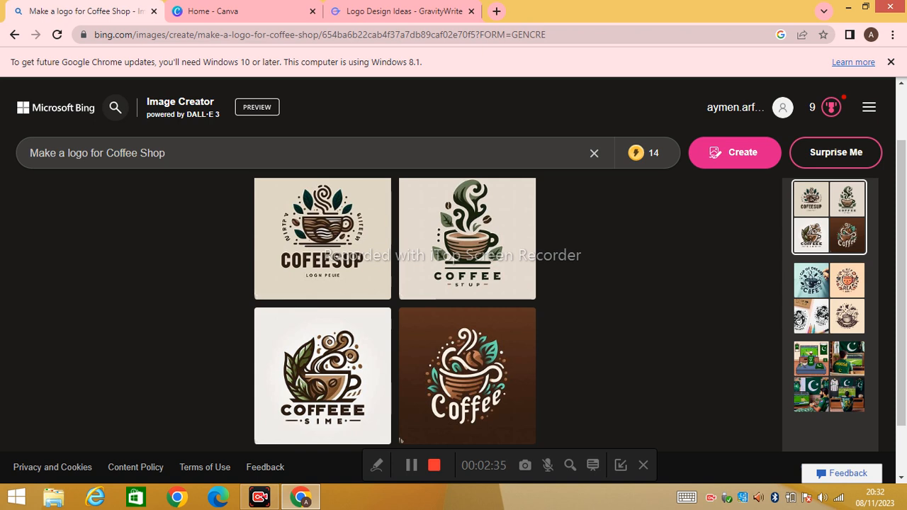
pyautogui.moveTo(165, 153); pyautogui.dragTo(30, 153)
pyautogui.hotkey('ctrl', 'v')
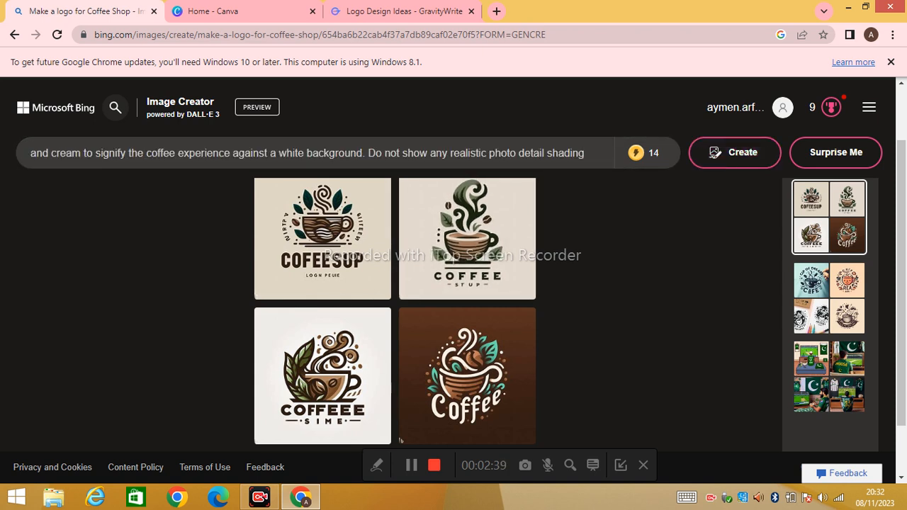
pyautogui.press('Return')
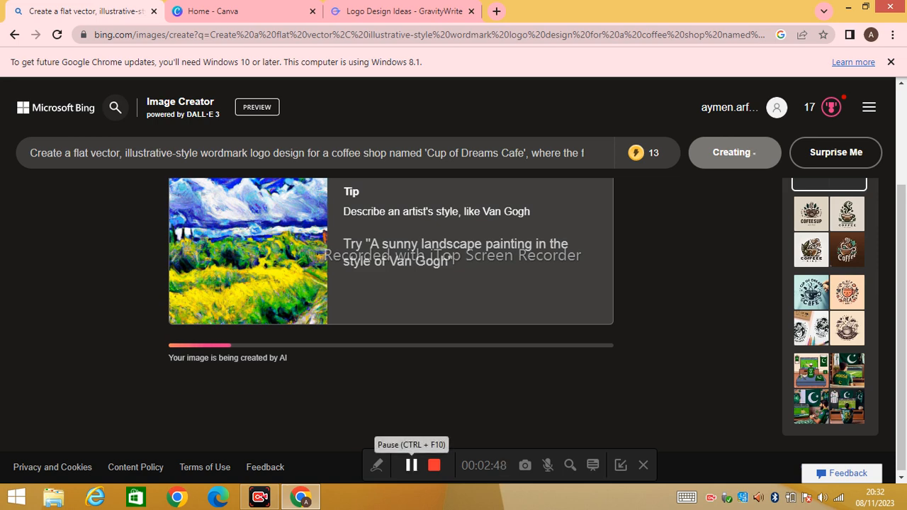
pyautogui.click(411, 465)
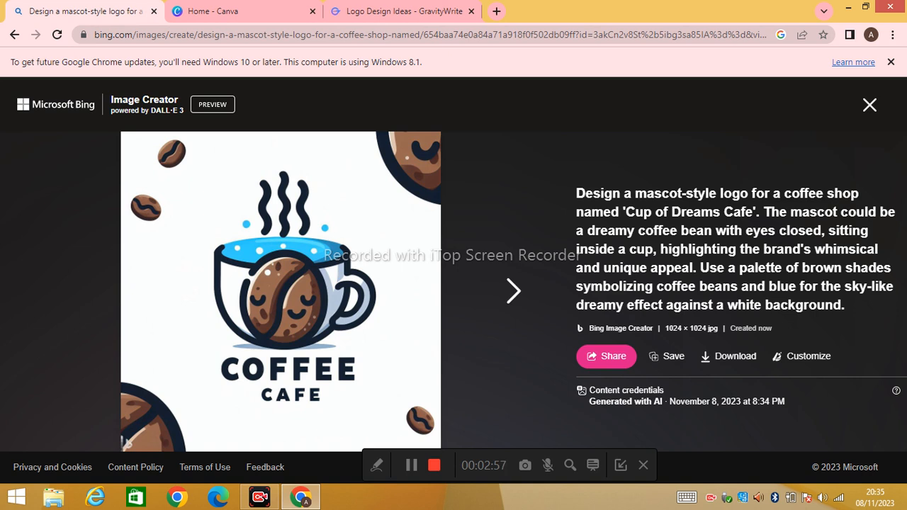
# Step: Look through the enlarged mascot-style logos and the logos for "Create a logo for Coffee shop named cup of dream"
pyautogui.click(513, 290)
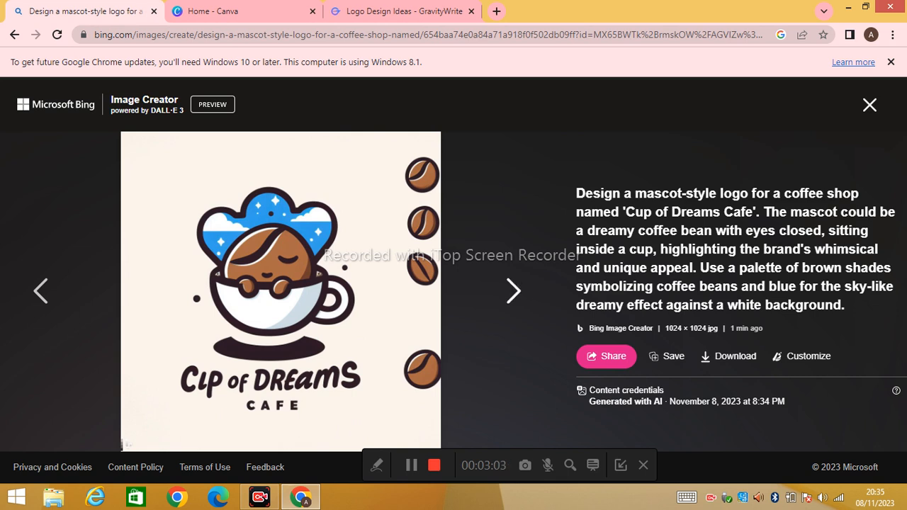
pyautogui.click(513, 290)
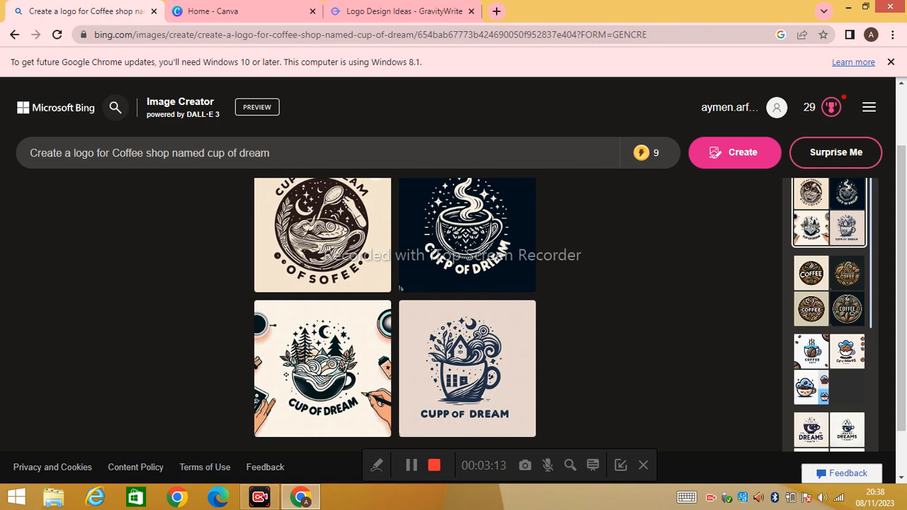
pyautogui.click(399, 287)
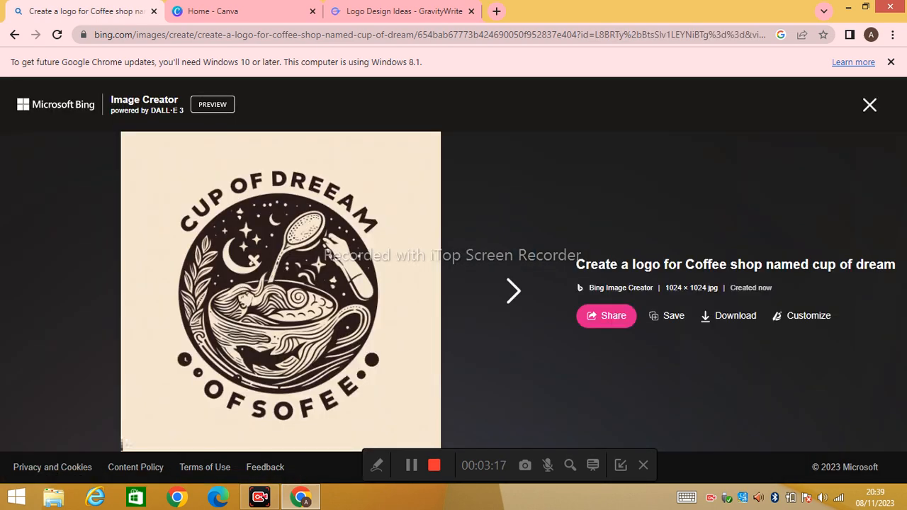
pyautogui.click(513, 290)
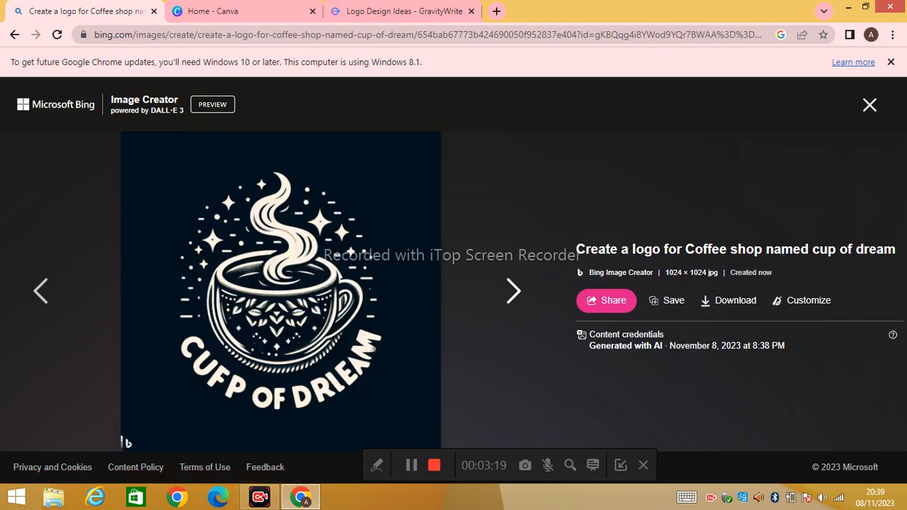
pyautogui.click(513, 291)
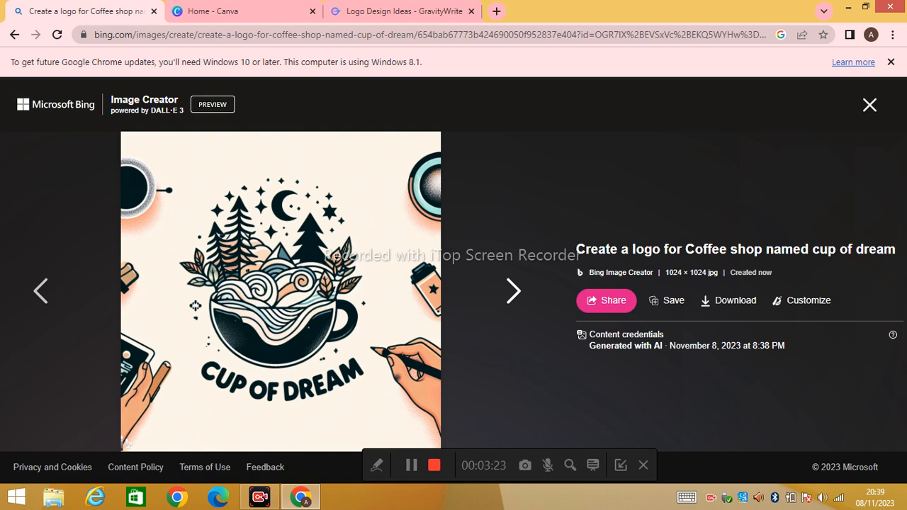
pyautogui.click(514, 290)
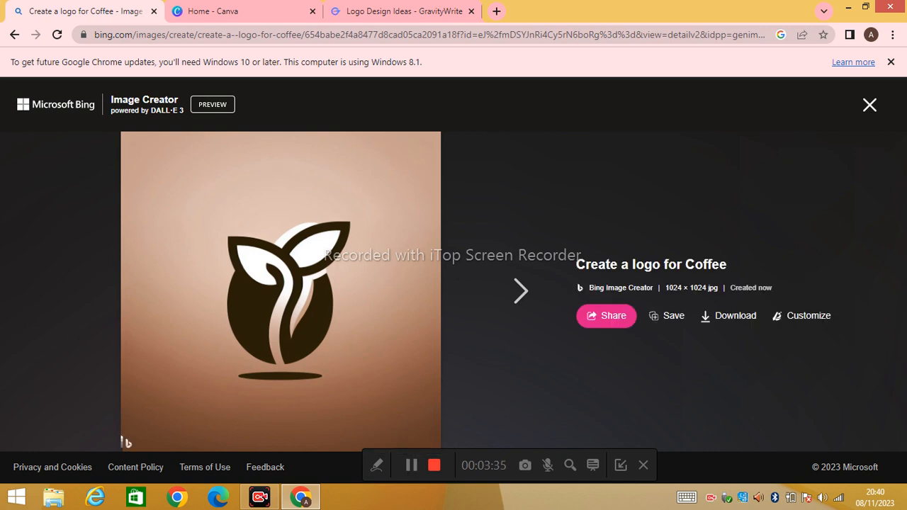
# Step: Compare the "Create a logo for Coffee" images and download the one with two leaves sprouting above wavy lines
pyautogui.press('Right')
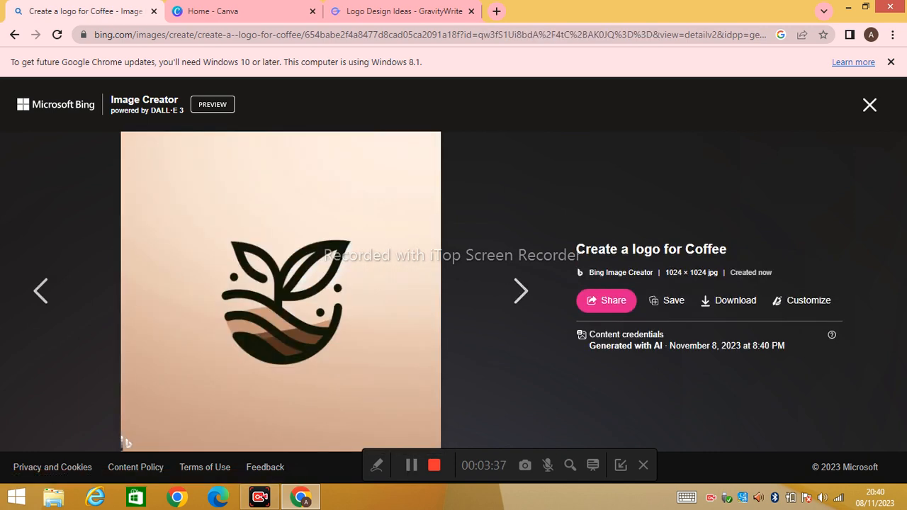
pyautogui.press('Left')
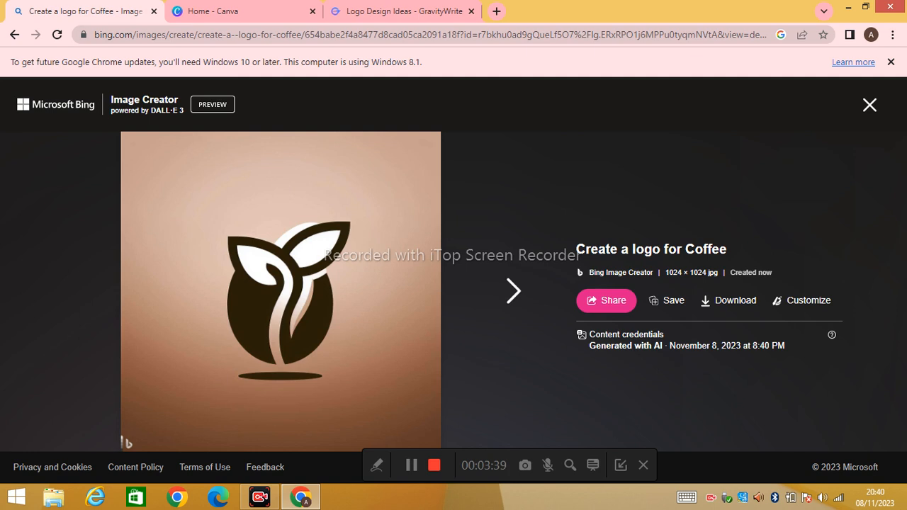
pyautogui.press('Right')
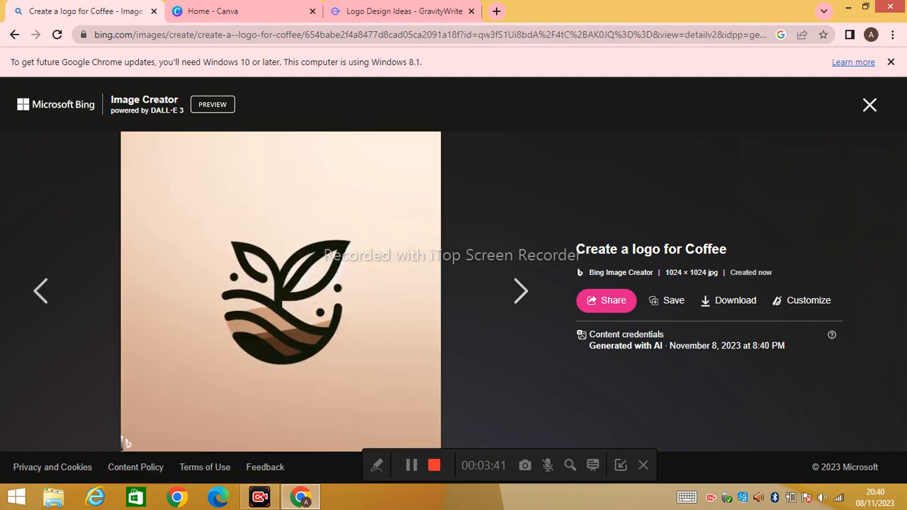
pyautogui.click(728, 301)
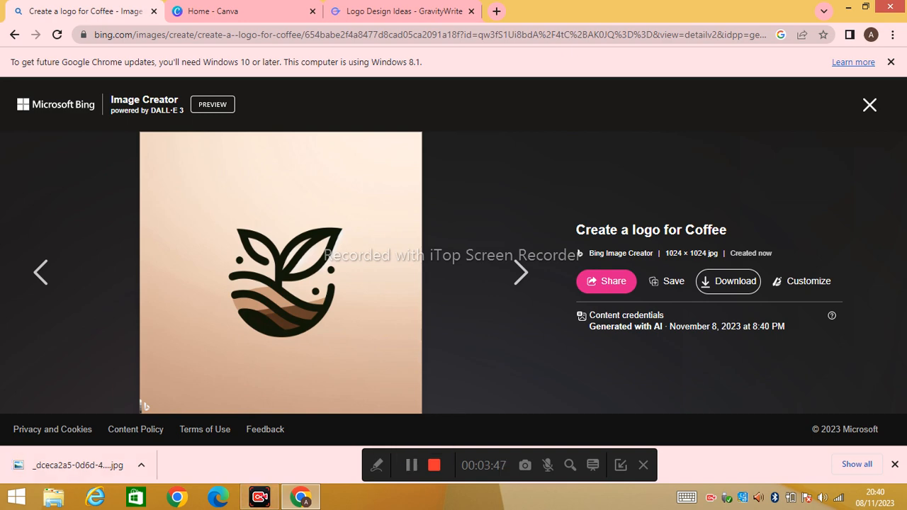
# Step: Switch to Canva and create a new blank Logo design of 500 × 500 px
pyautogui.hotkey('ctrl', 'Tab')
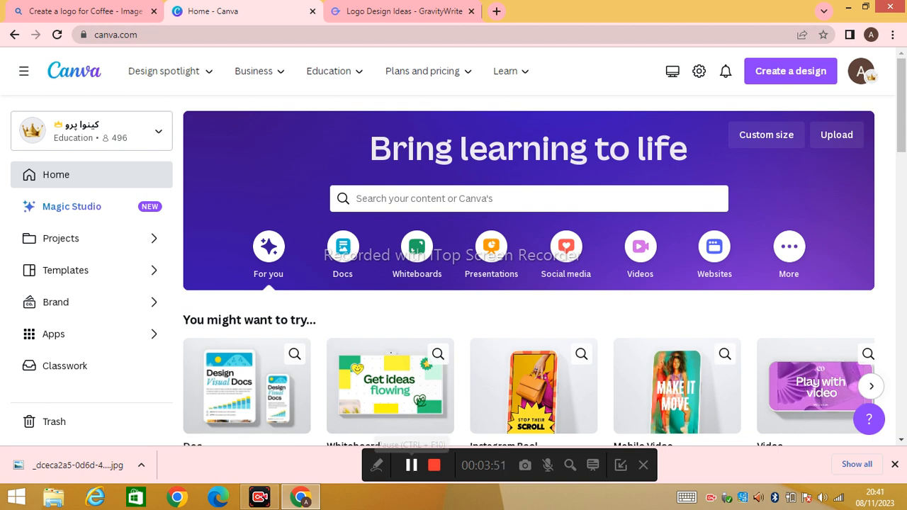
pyautogui.click(411, 465)
pyautogui.click(410, 465)
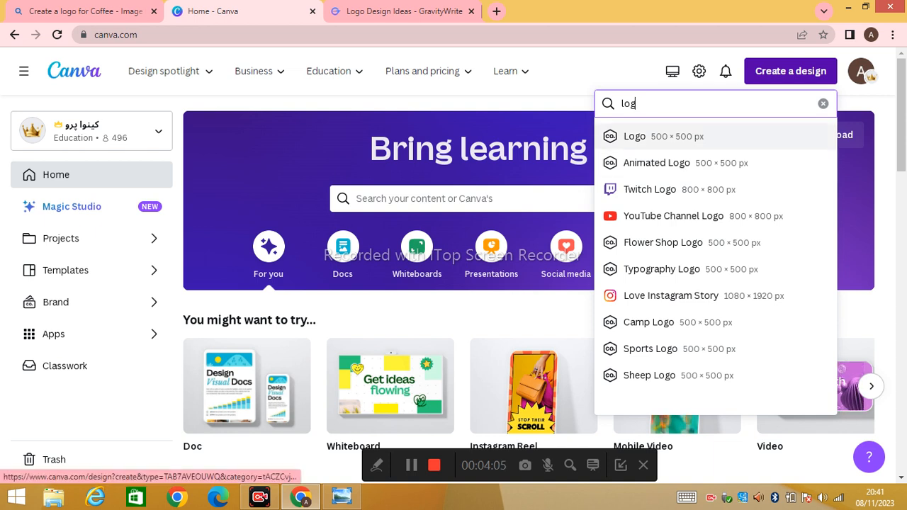
pyautogui.click(645, 136)
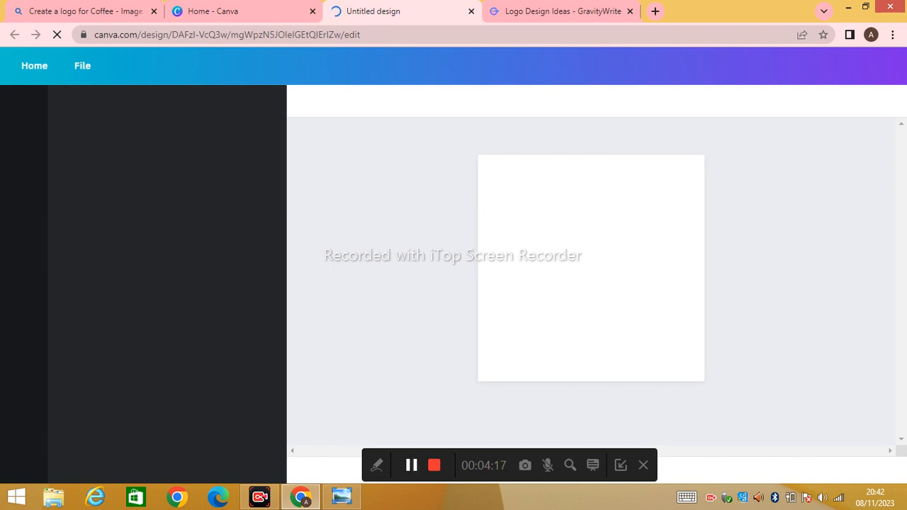
pyautogui.click(411, 465)
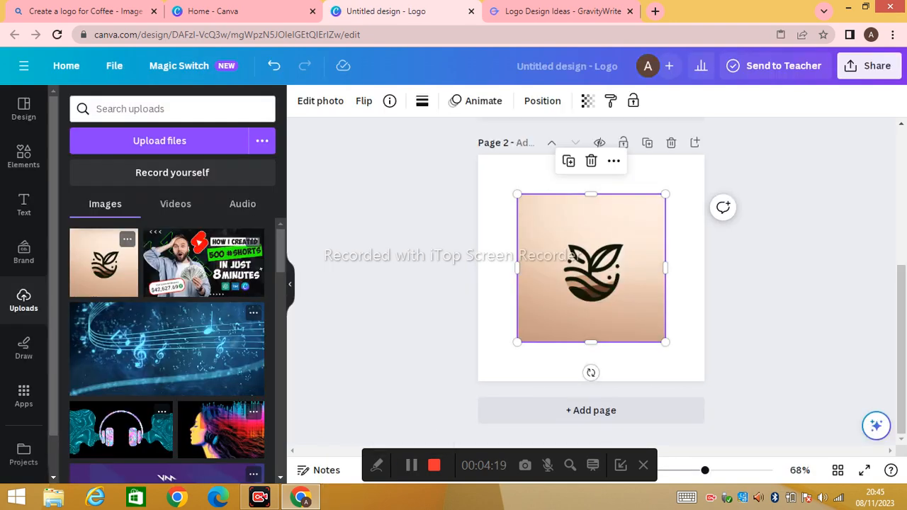
# Step: Enlarge the two-leaf logo image on page 2 until it covers the whole page
pyautogui.moveTo(590, 342); pyautogui.dragTo(591, 381)
pyautogui.moveTo(517, 287); pyautogui.dragTo(477, 287)
pyautogui.rightClick(478, 287)
pyautogui.click(569, 435)
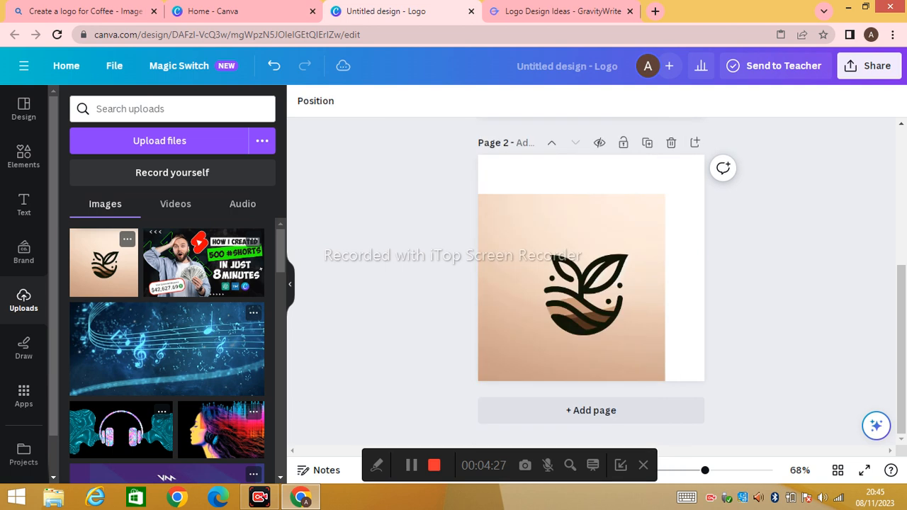
pyautogui.click(572, 288)
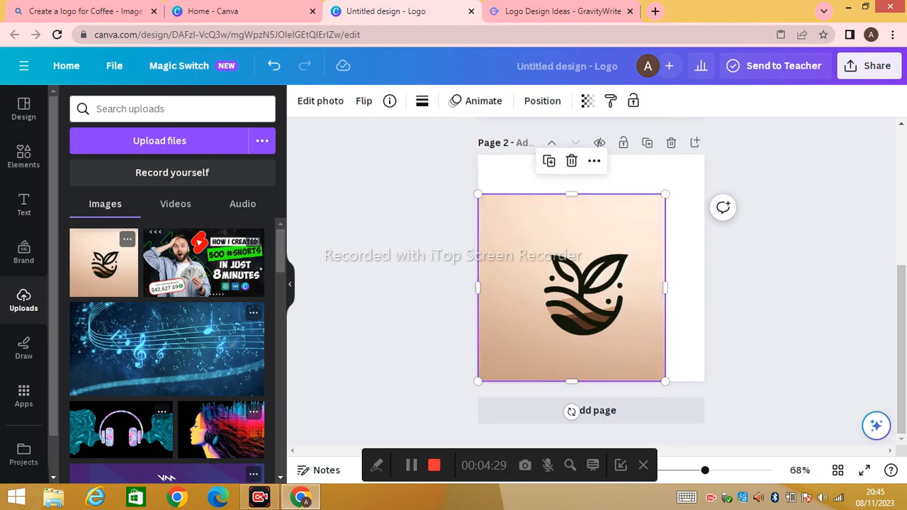
pyautogui.moveTo(570, 193); pyautogui.dragTo(571, 154)
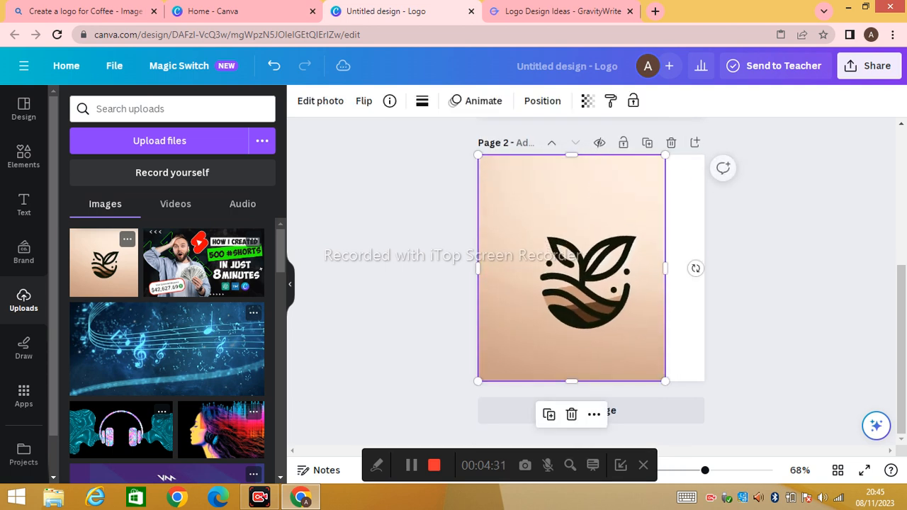
pyautogui.moveTo(665, 268); pyautogui.dragTo(704, 268)
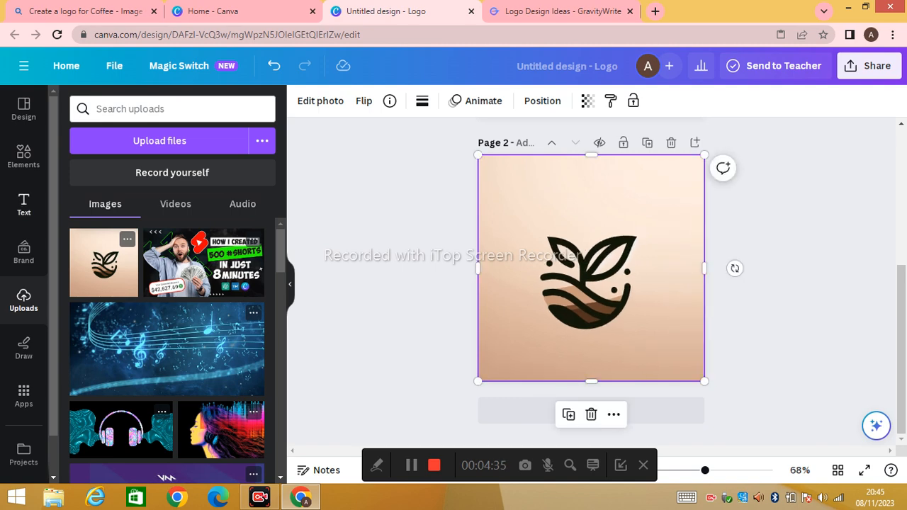
# Step: Add a square shape and stretch it into a full-width band along the lower edge of page 2
pyautogui.click(23, 156)
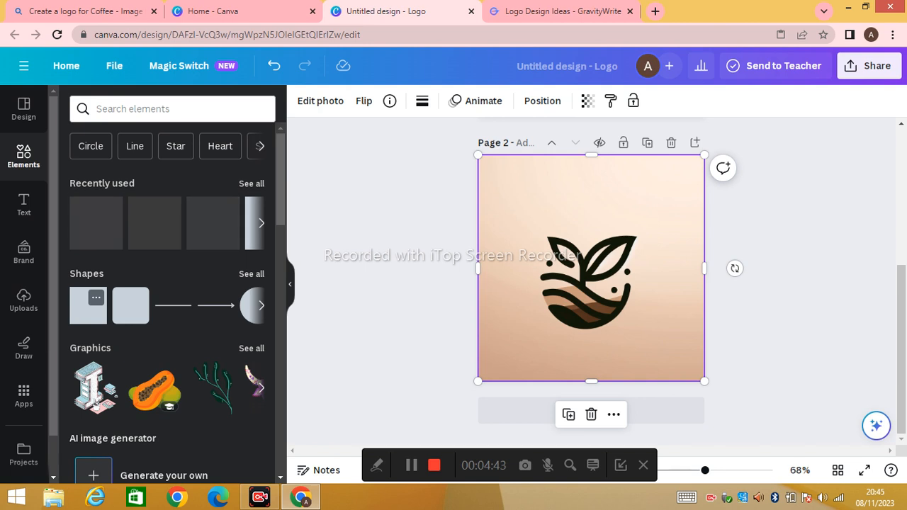
pyautogui.click(88, 306)
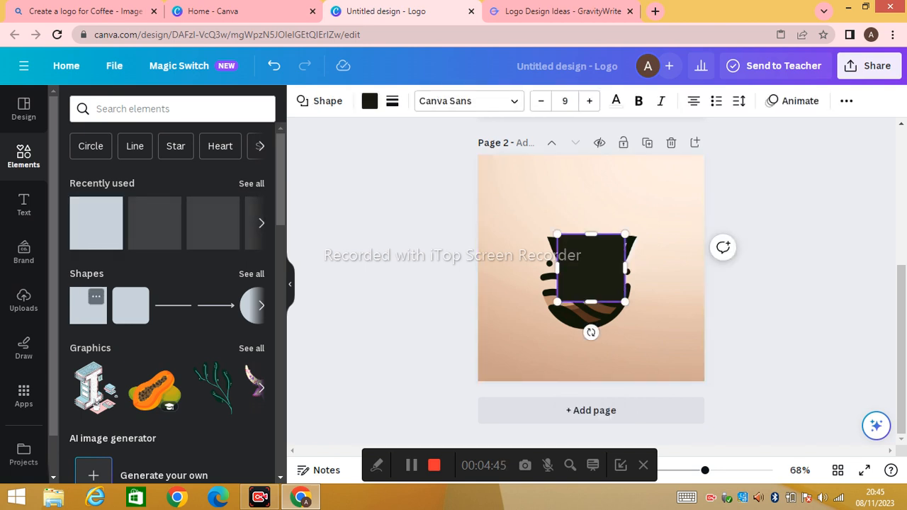
pyautogui.moveTo(590, 267); pyautogui.dragTo(512, 347)
pyautogui.moveTo(512, 313); pyautogui.dragTo(704, 360)
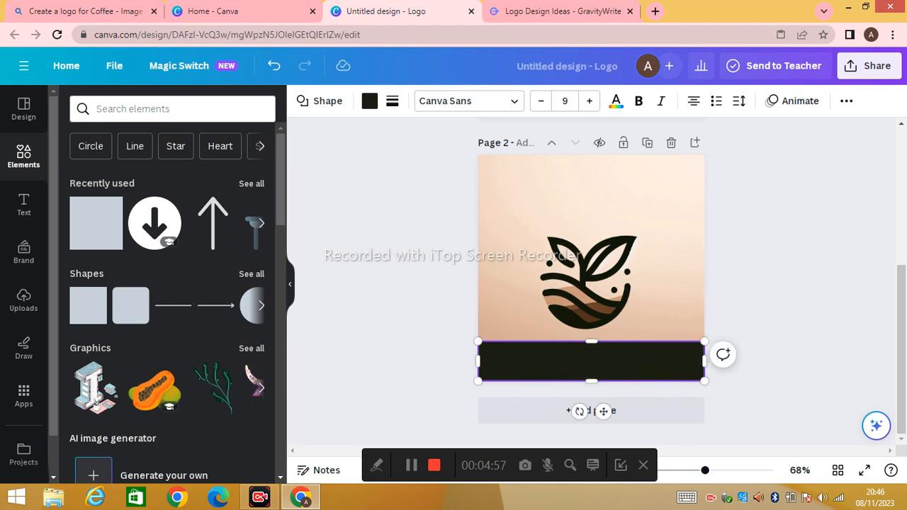
# Step: Try the photo colours #d2aa91 and #141809 as the band's fill
pyautogui.click(369, 101)
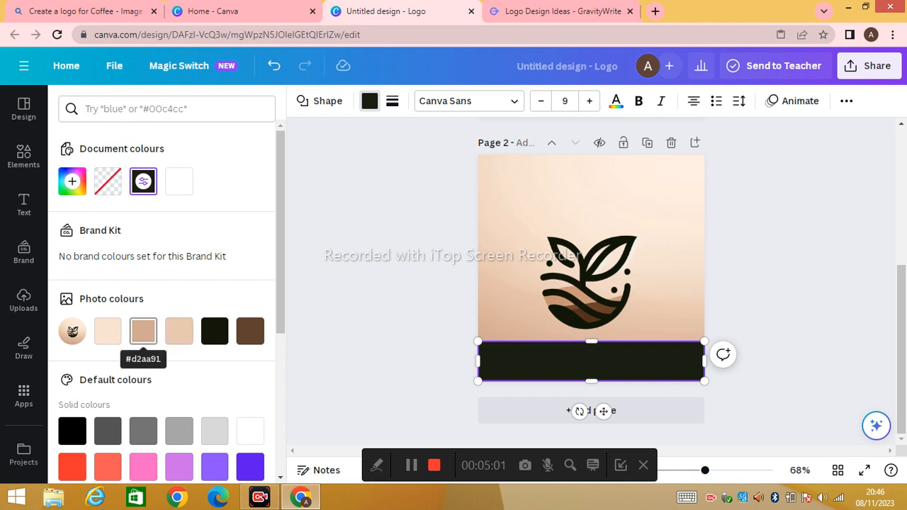
pyautogui.click(143, 330)
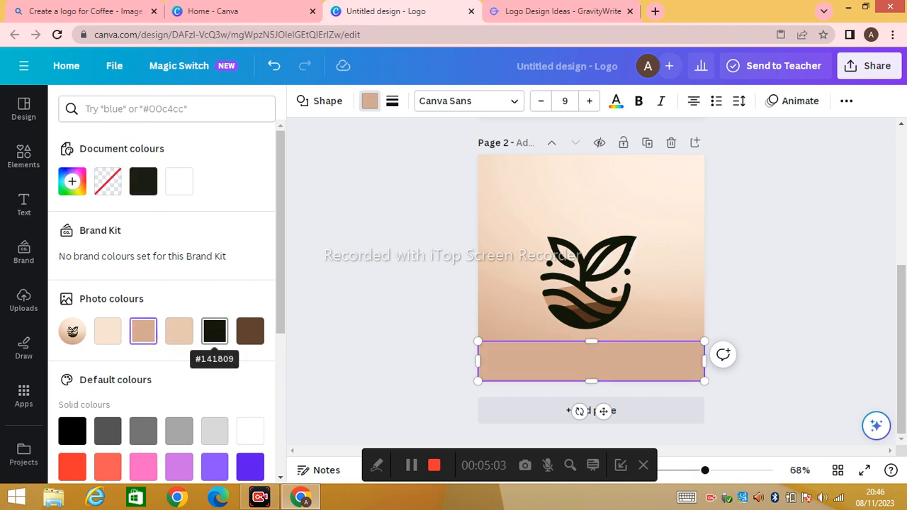
pyautogui.click(215, 331)
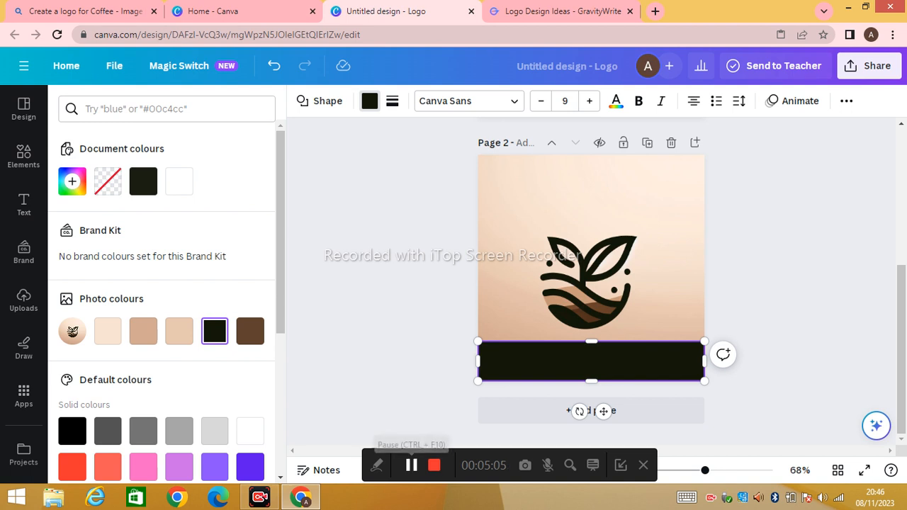
pyautogui.click(411, 465)
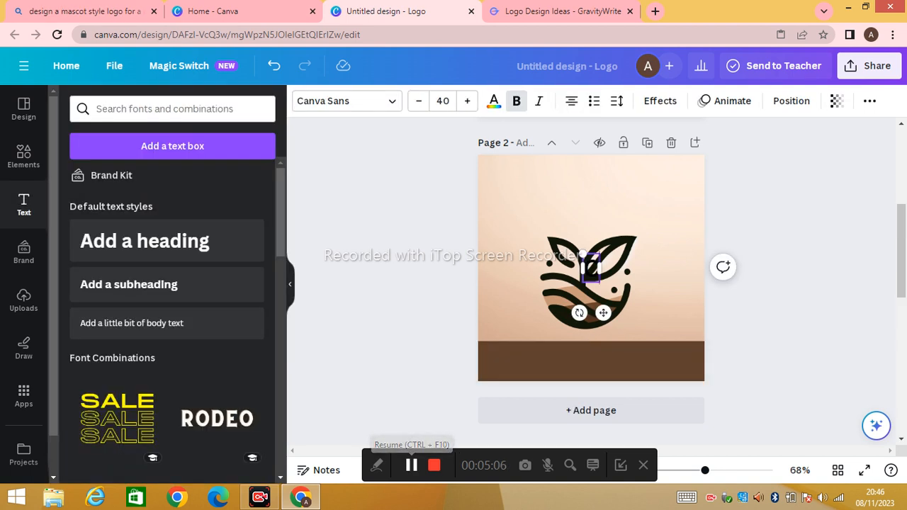
# Step: Complete the heading text on page 2 as "CIP OF DREAM CAFE"
pyautogui.click(411, 465)
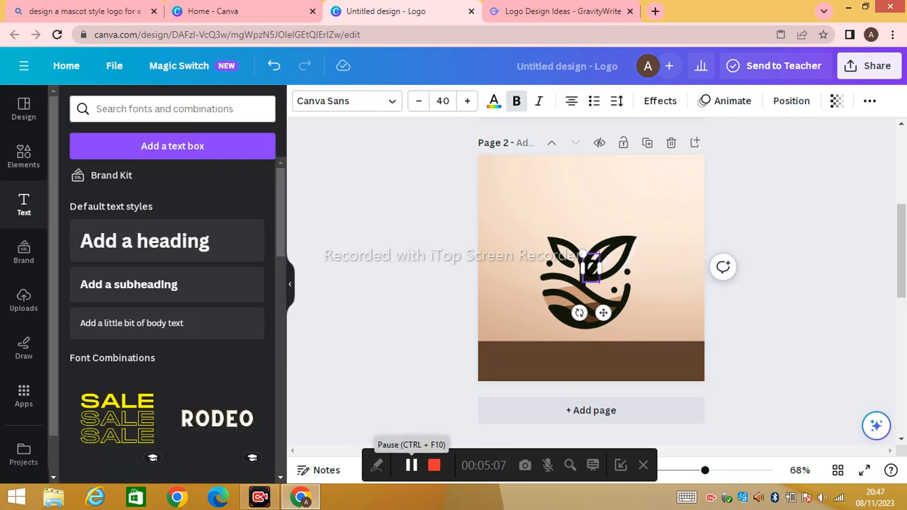
pyautogui.write('IP OF DREAM')
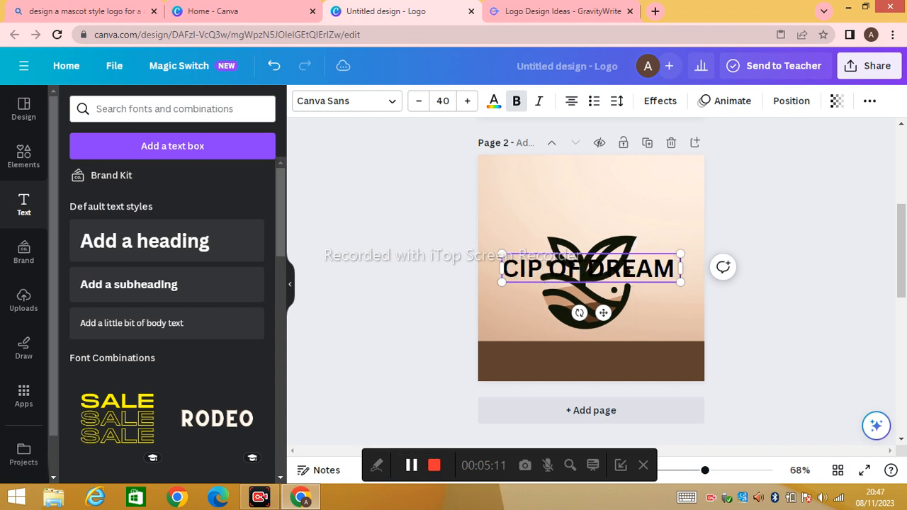
pyautogui.write(' CAFE')
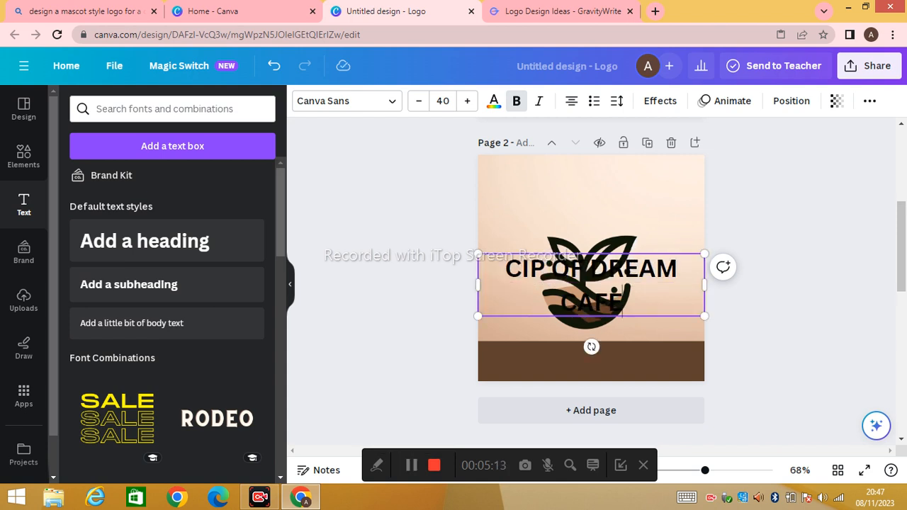
# Step: Reduce the whole heading's font size to 33 and move it onto the brown band
pyautogui.hotkey('shift', 'Left')
pyautogui.hotkey('shift', 'Left')
pyautogui.hotkey('shift', 'Left')
pyautogui.hotkey('shift', 'Left')
pyautogui.hotkey('shift', 'Left')
pyautogui.hotkey('shift', 'Left')
pyautogui.hotkey('shift', 'Left')
pyautogui.hotkey('shift', 'Left')
pyautogui.hotkey('shift', 'Left')
pyautogui.hotkey('shift', 'Left')
pyautogui.hotkey('shift', 'Left')
pyautogui.hotkey('shift', 'Left')
pyautogui.hotkey('shift', 'Left')
pyautogui.hotkey('shift', 'Left')
pyautogui.hotkey('shift', 'Left')
pyautogui.hotkey('shift', 'Left')
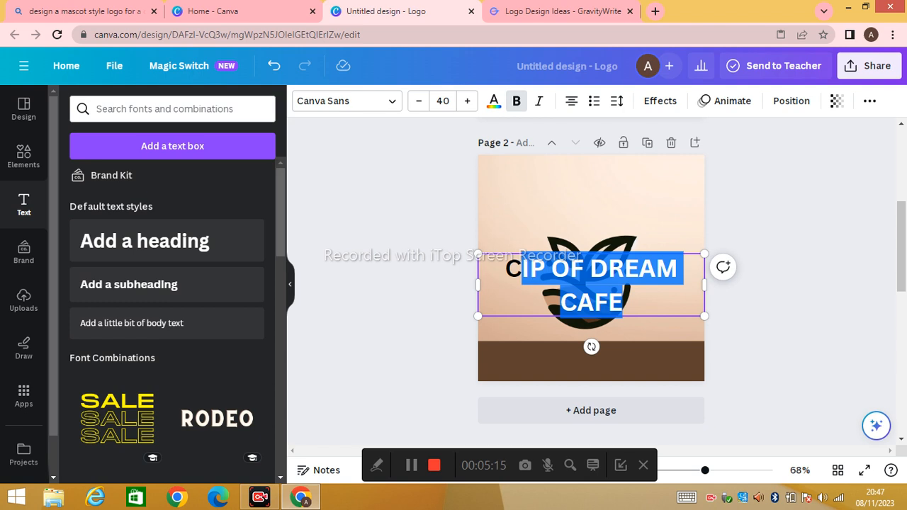
pyautogui.hotkey('shift', 'Left')
pyautogui.click(418, 101)
pyautogui.click(418, 100)
pyautogui.click(418, 101)
pyautogui.click(418, 101)
pyautogui.click(418, 100)
pyautogui.click(418, 101)
pyautogui.click(418, 101)
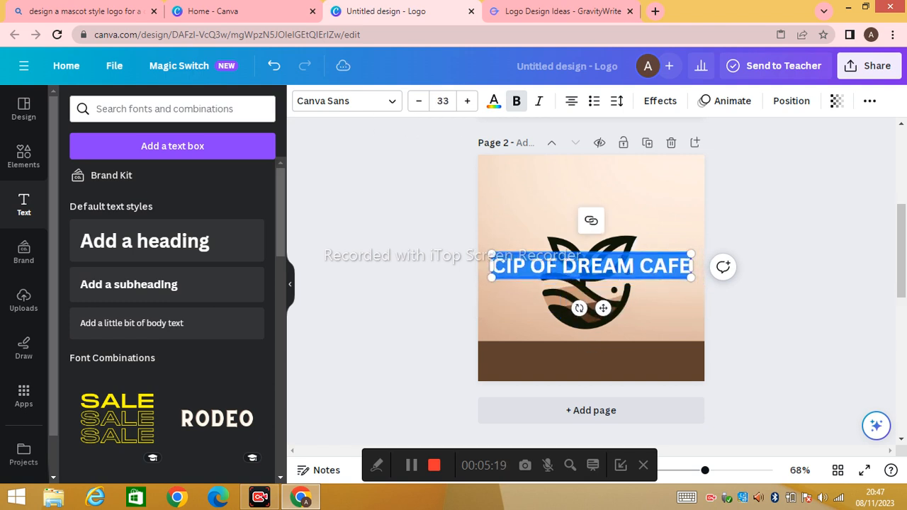
pyautogui.moveTo(603, 308); pyautogui.dragTo(603, 401)
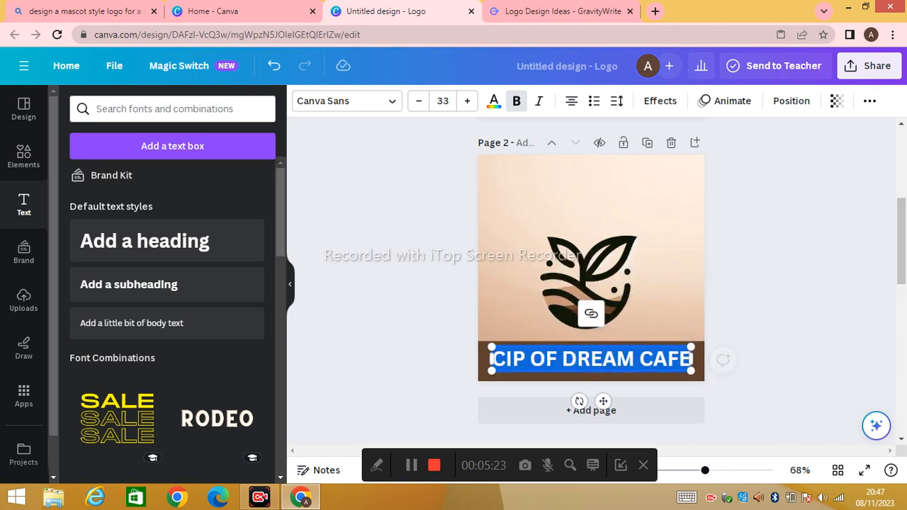
# Step: Correct the misspelled first word of the heading to "CuP" and deselect the text
pyautogui.click(512, 358)
pyautogui.press('BackSpace')
pyautogui.write('u')
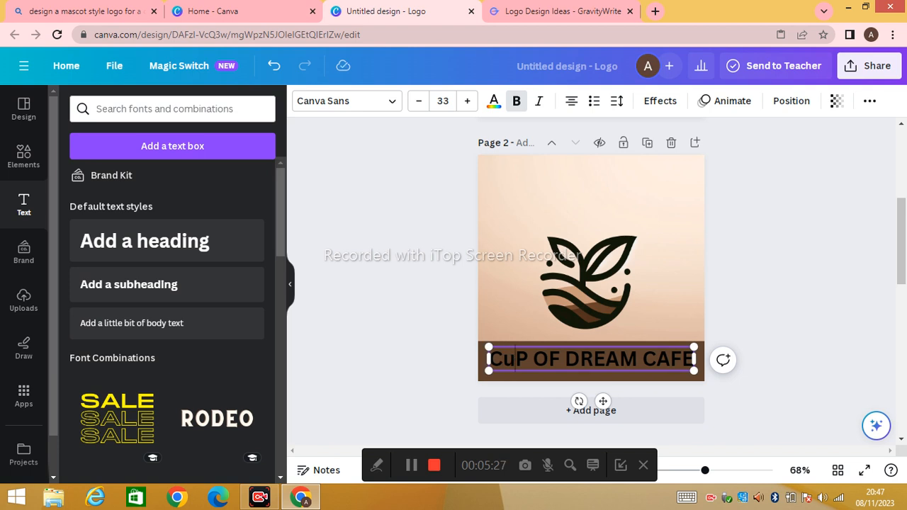
pyautogui.press('Escape')
pyautogui.click(591, 359)
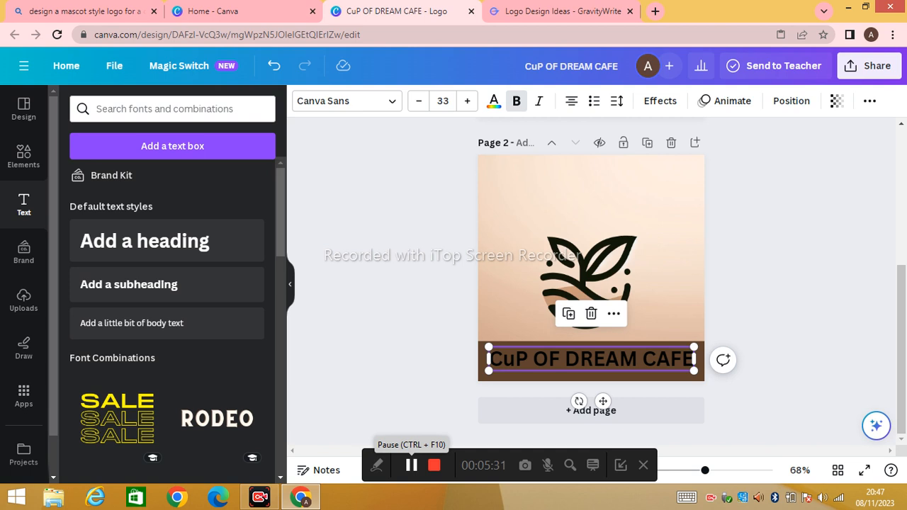
pyautogui.press('Escape')
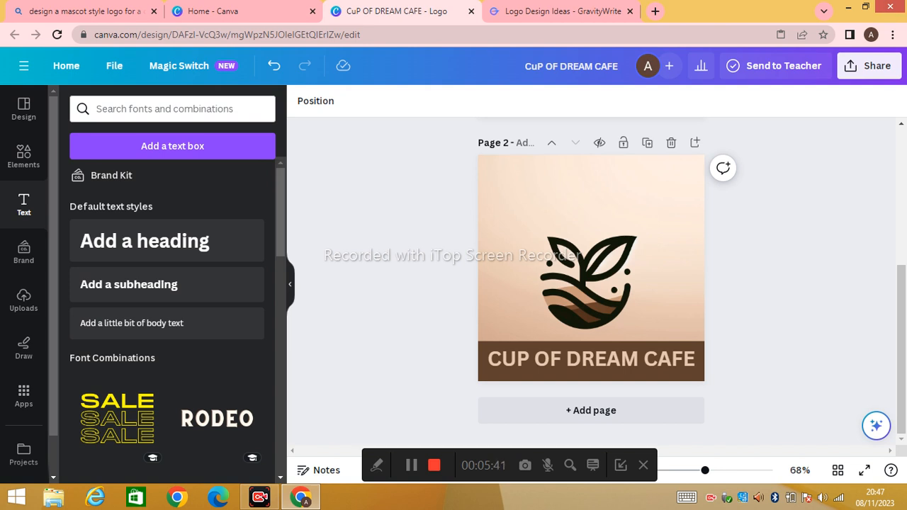
# Step: Download all pages of the design as PNG at size 1, 500 × 500 px, with the download settings saved
pyautogui.click(869, 66)
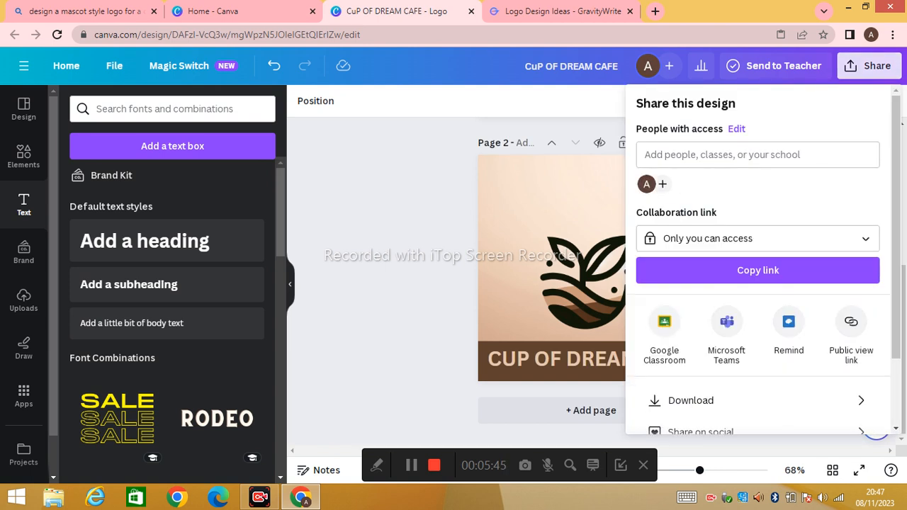
pyautogui.click(757, 401)
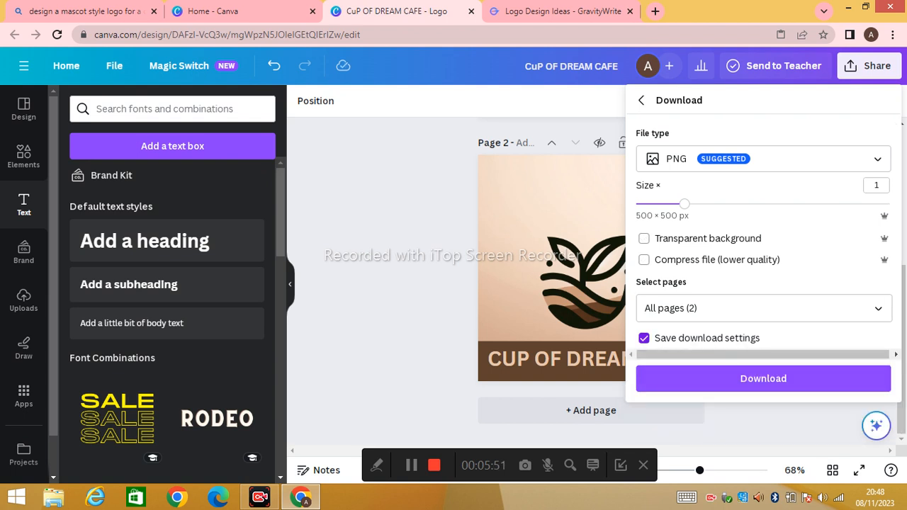
pyautogui.click(763, 378)
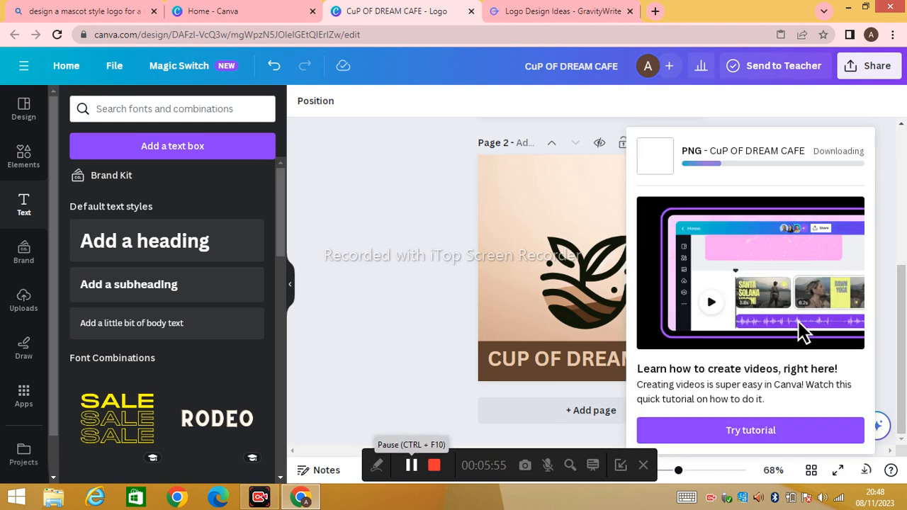
pyautogui.click(412, 466)
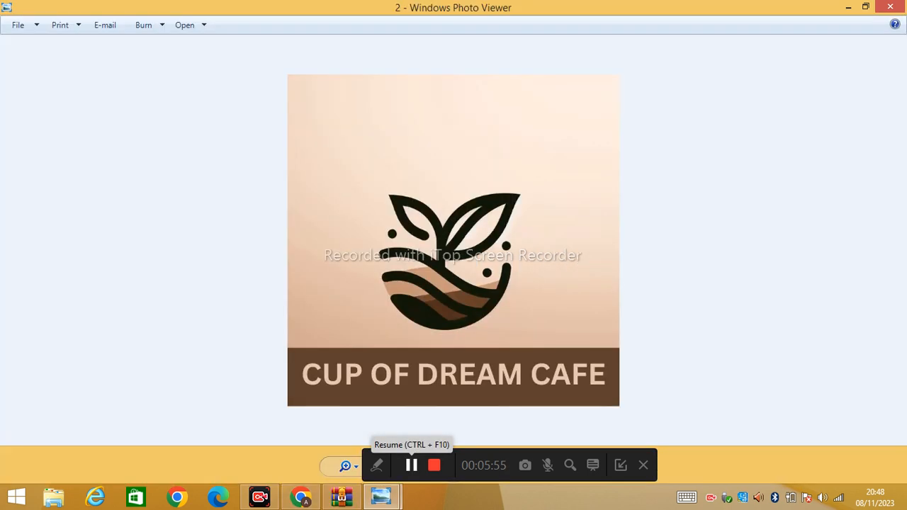
pyautogui.click(411, 465)
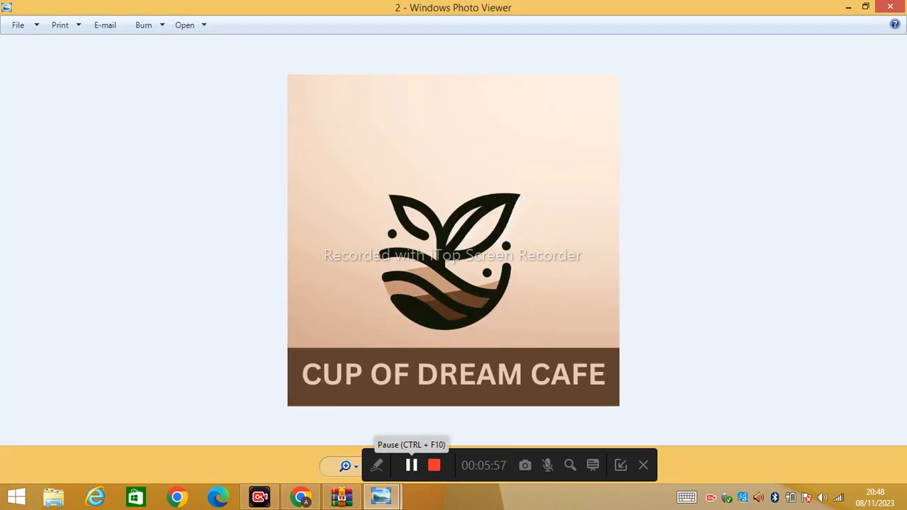